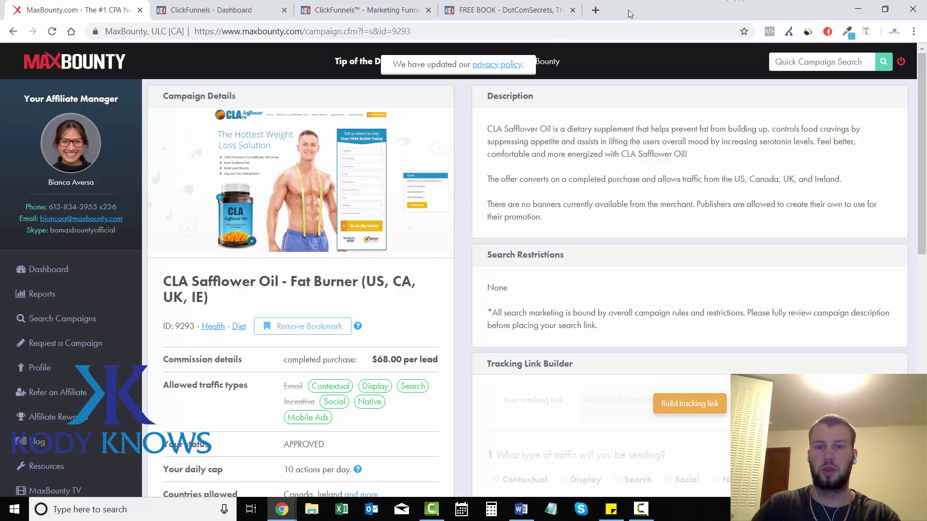
# Search Bing for "cla safflower oil", review the ads in the results, and close the search page
pyautogui.click(595, 10)
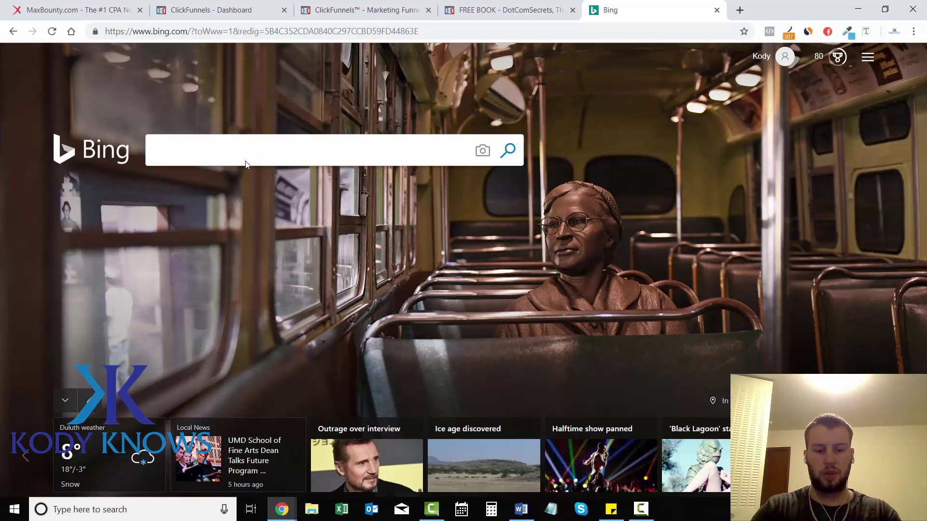
pyautogui.write('cla safflower oil')
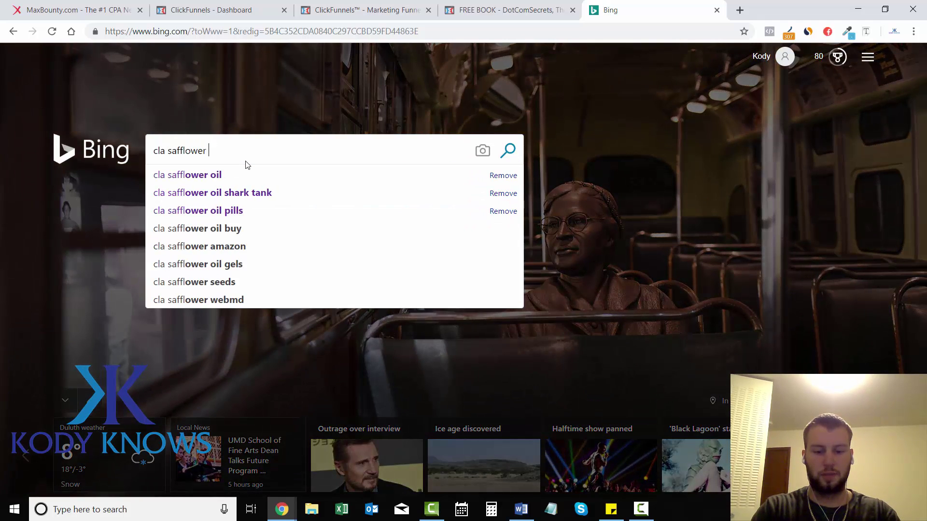
pyautogui.press('Return')
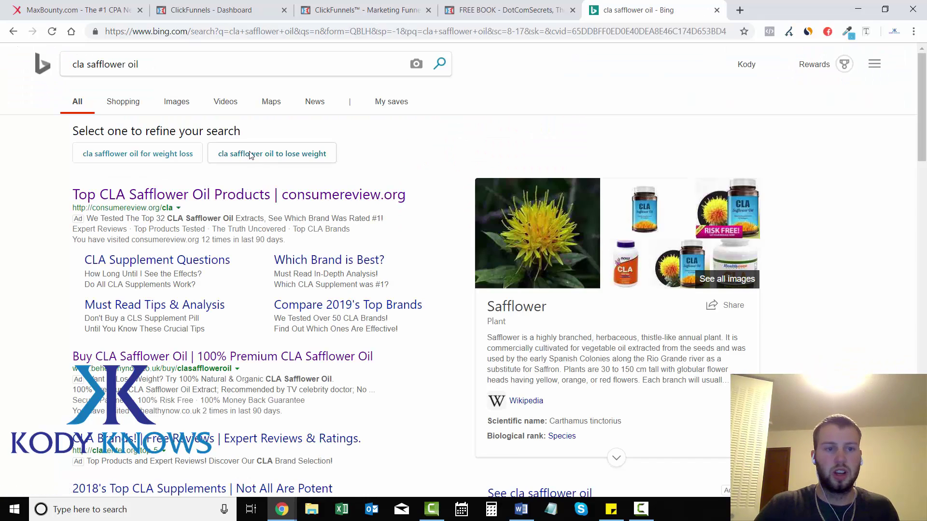
pyautogui.scroll(-1, 925, 143)
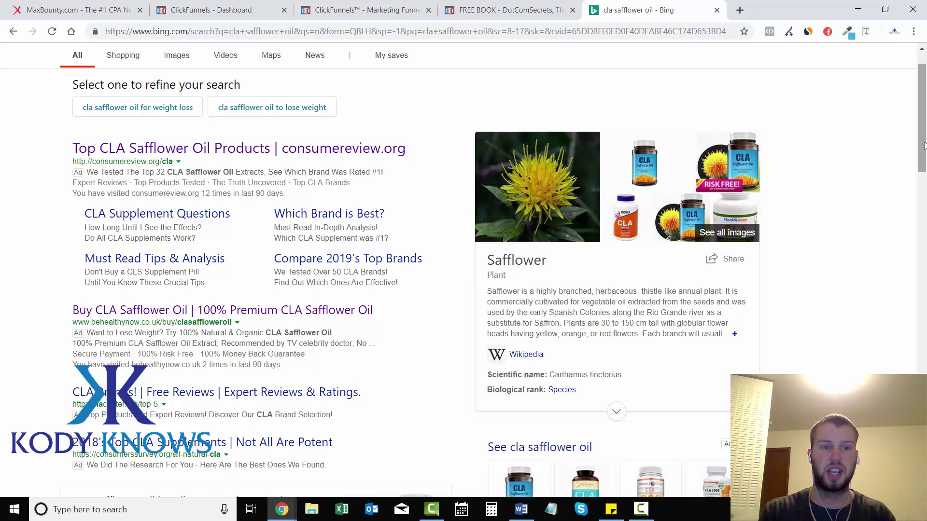
pyautogui.scroll(1, 925, 144)
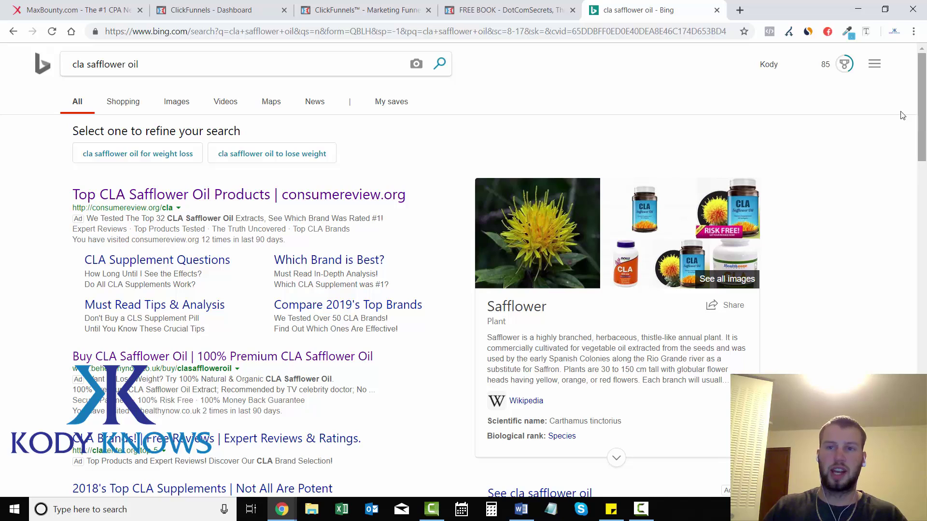
pyautogui.click(716, 11)
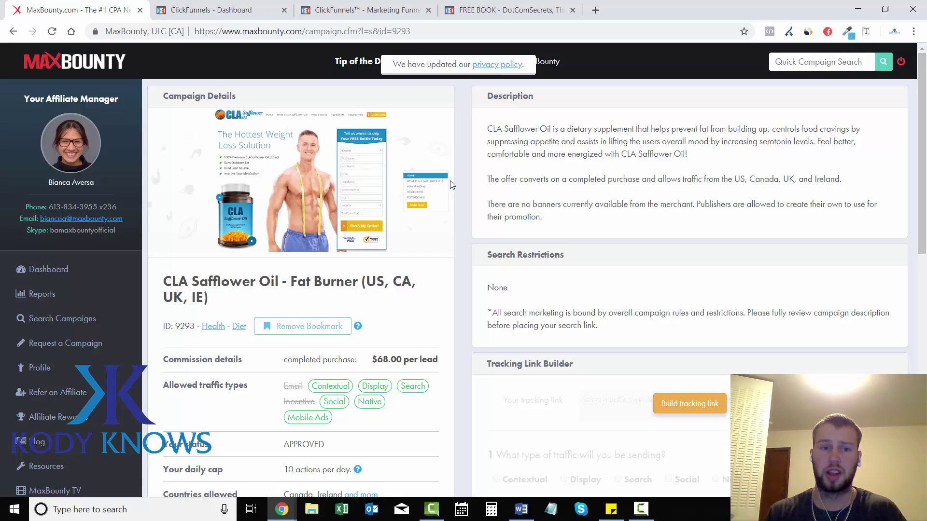
# Switch to the ClickFunnels dashboard and examine the day's account-wide summary, including page views
pyautogui.click(203, 12)
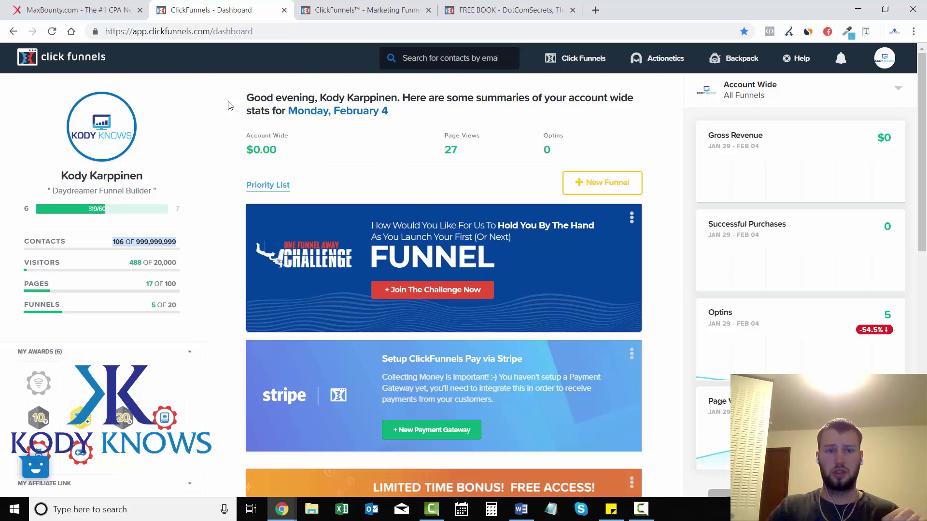
pyautogui.moveTo(243, 104); pyautogui.dragTo(321, 99)
pyautogui.click(323, 98)
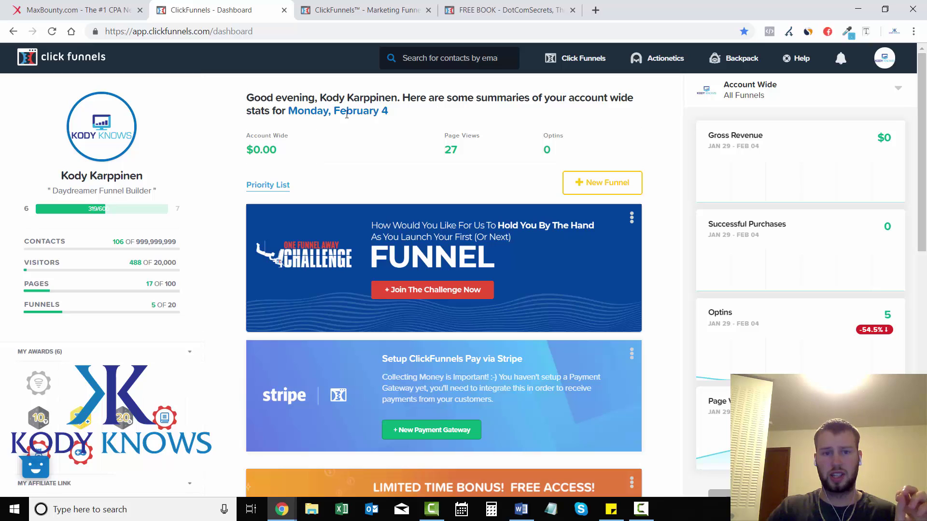
pyautogui.moveTo(444, 149); pyautogui.dragTo(457, 147)
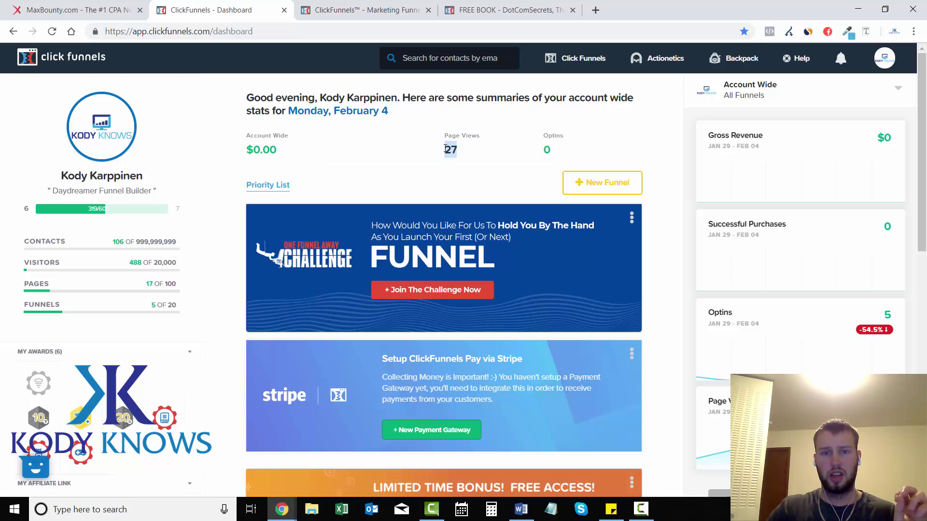
pyautogui.click(462, 146)
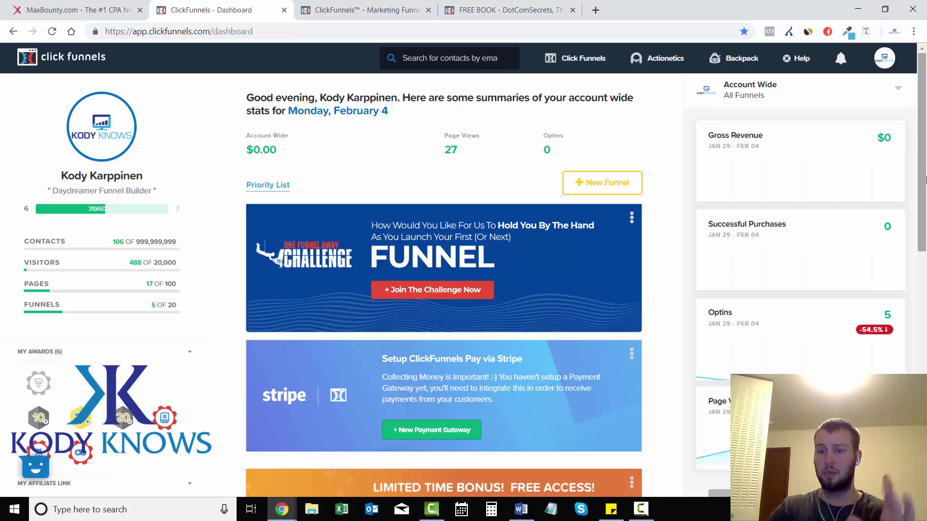
# Examine the account-wide gross revenue, successful purchases, optins and page views cards on the dashboard
pyautogui.moveTo(926, 180); pyautogui.dragTo(926, 182)
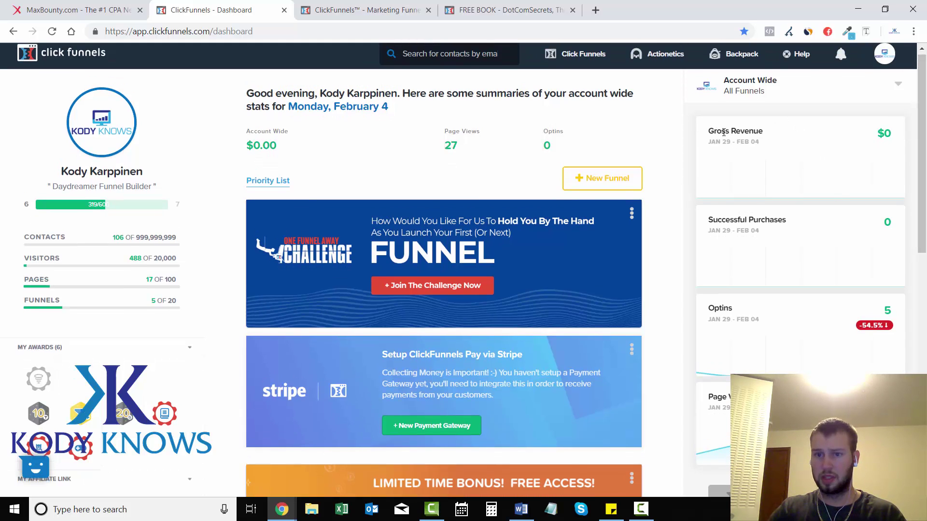
pyautogui.moveTo(708, 133); pyautogui.dragTo(762, 132)
pyautogui.click(772, 135)
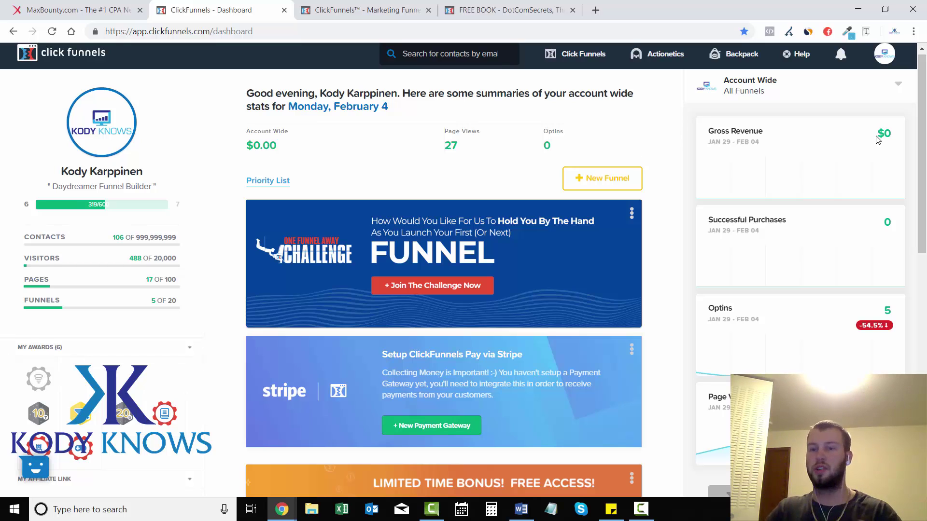
pyautogui.scroll(-1, 906, 167)
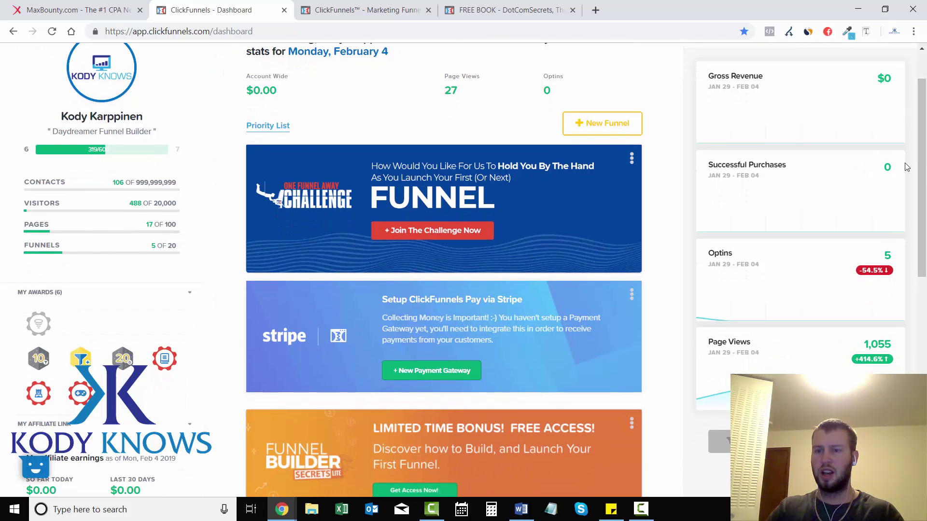
pyautogui.scroll(1, 924, 160)
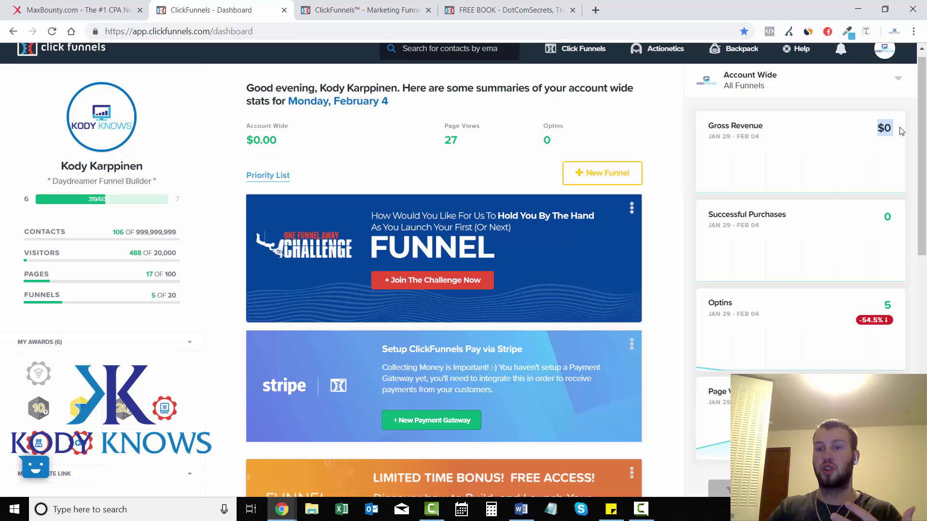
pyautogui.scroll(-3, 915, 133)
pyautogui.scroll(-4, 925, 183)
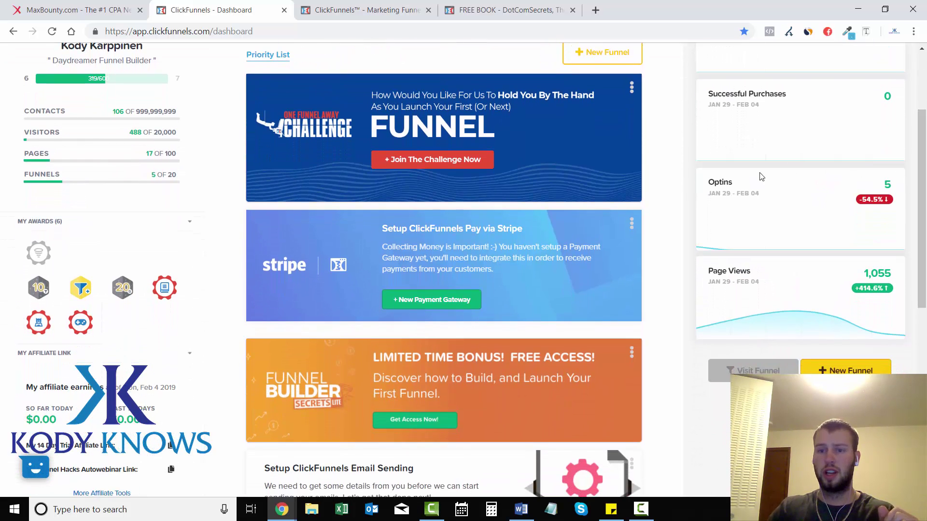
pyautogui.moveTo(759, 193); pyautogui.dragTo(731, 185)
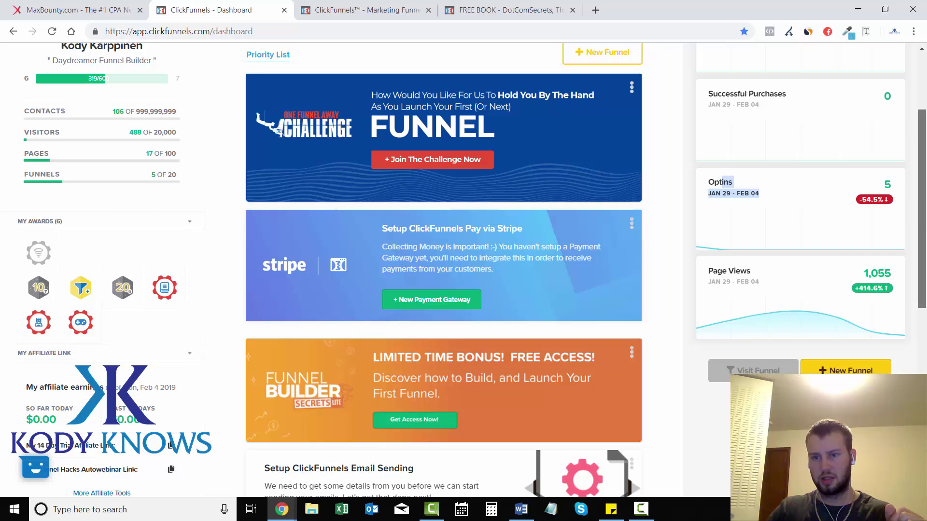
pyautogui.scroll(-1, 738, 259)
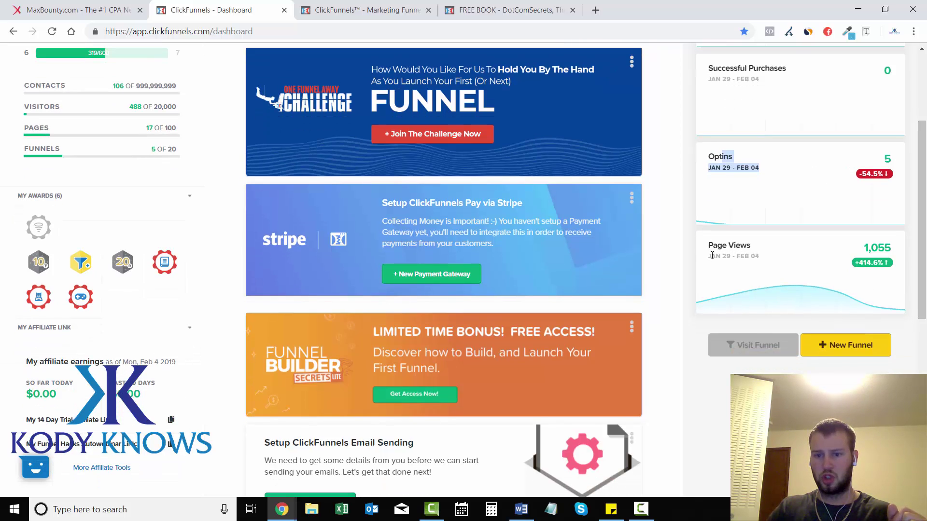
pyautogui.click(873, 251)
pyautogui.scroll(2, 921, 248)
pyautogui.scroll(2, 922, 248)
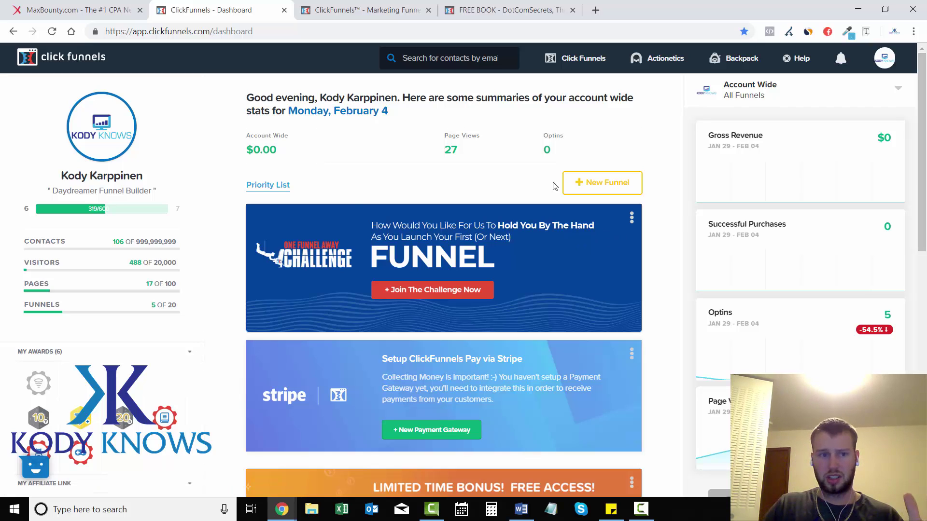
pyautogui.moveTo(925, 170)
pyautogui.mouseDown()
pyautogui.moveTo(924, 410)
pyautogui.moveTo(923, 164)
pyautogui.mouseUp()
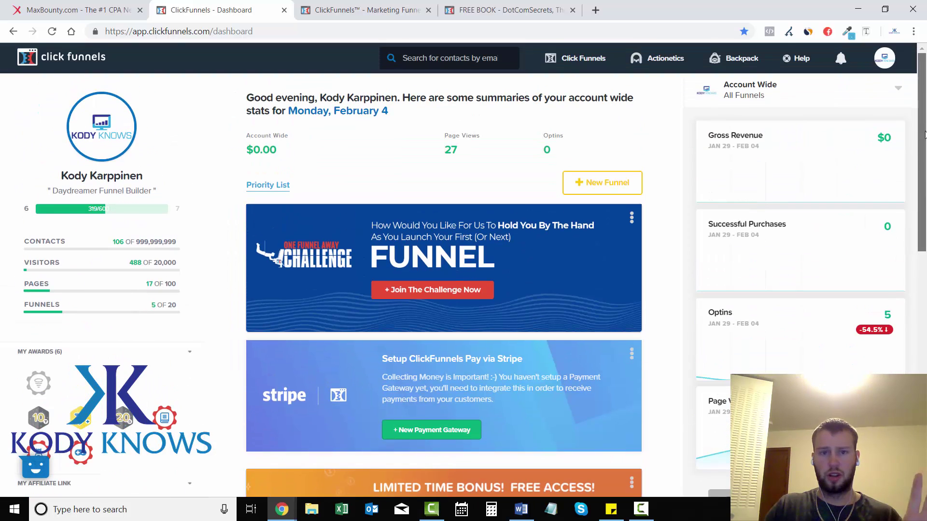
# Build a new sales funnel named "CLA Safflower Oil LP" with the Classic Funnel Builder
pyautogui.moveTo(577, 66)
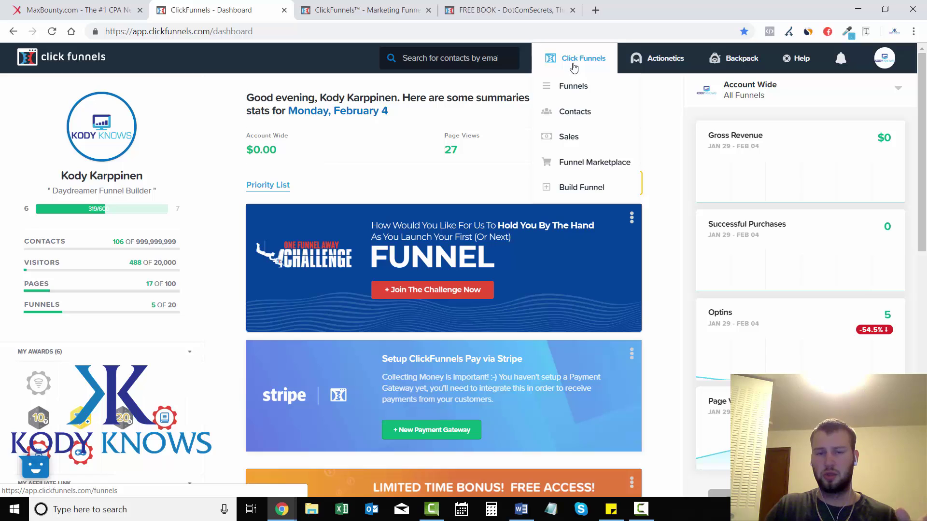
pyautogui.click(581, 87)
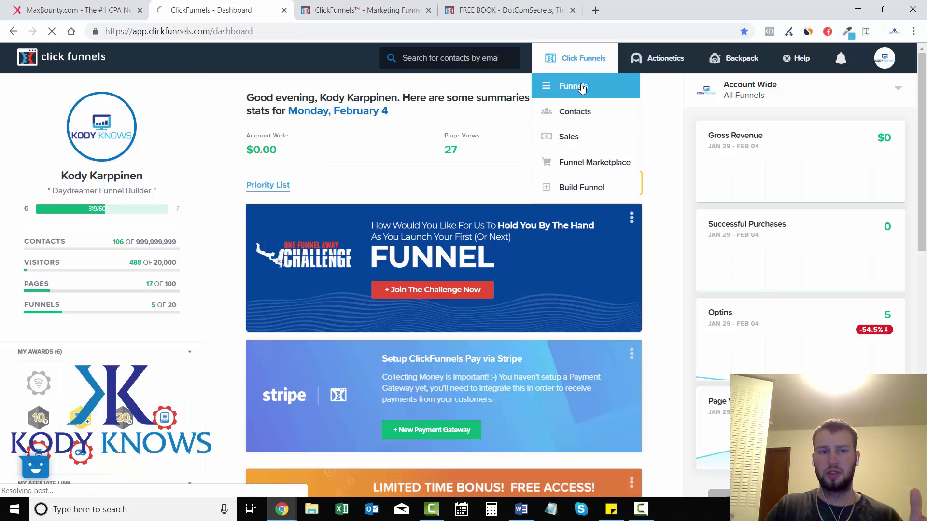
pyautogui.click(575, 107)
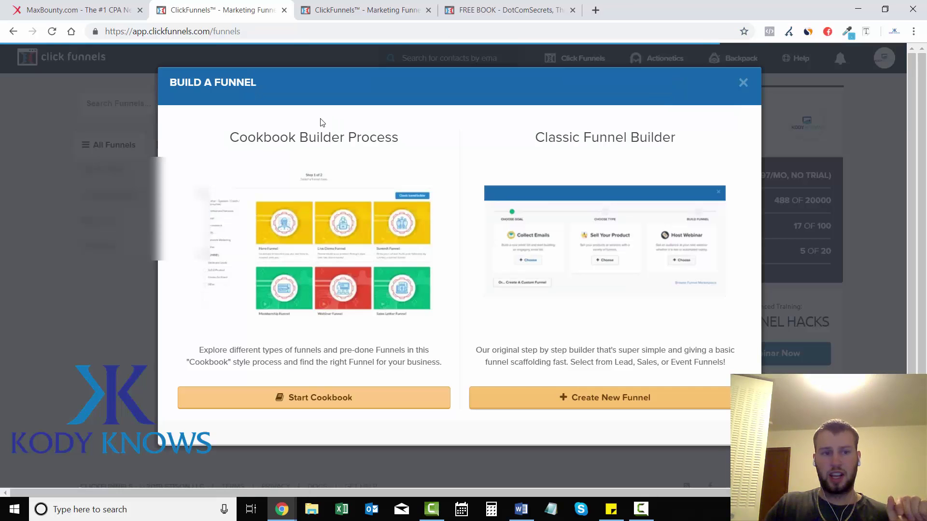
pyautogui.moveTo(228, 138); pyautogui.dragTo(391, 138)
pyautogui.click(390, 138)
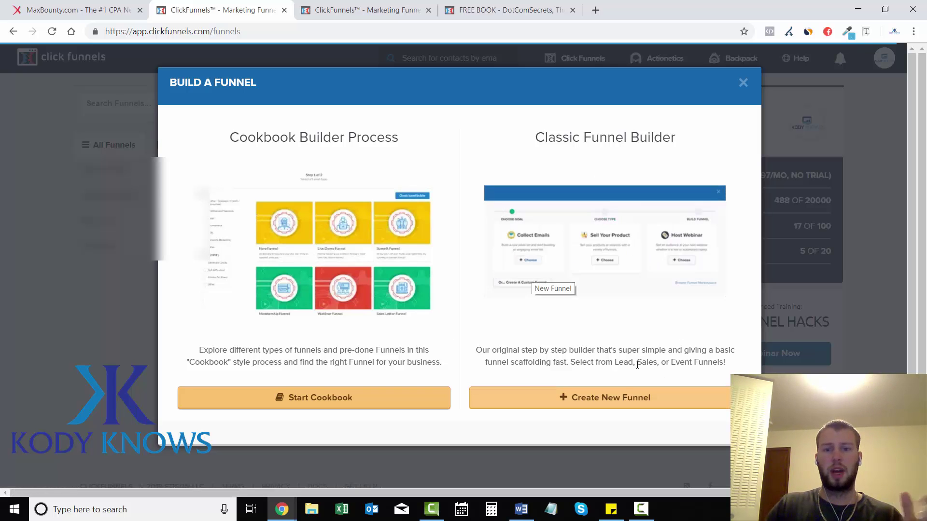
pyautogui.click(623, 397)
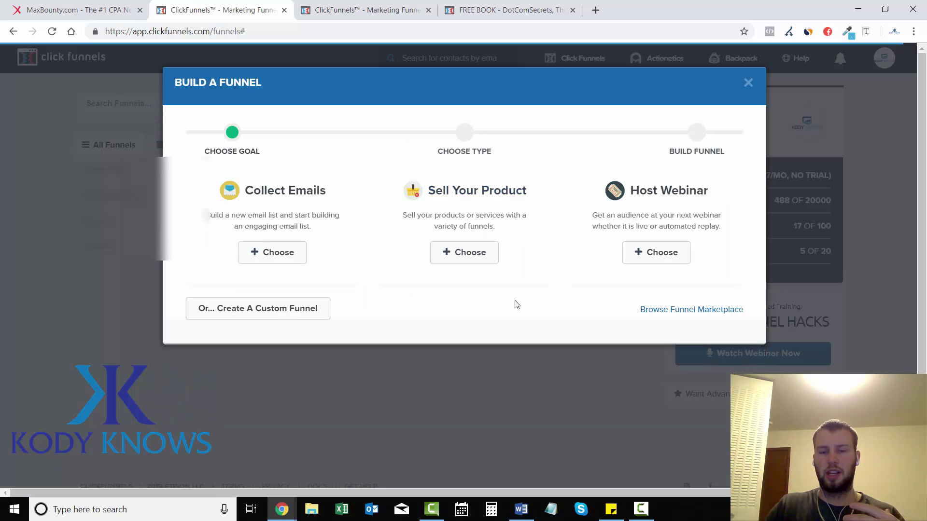
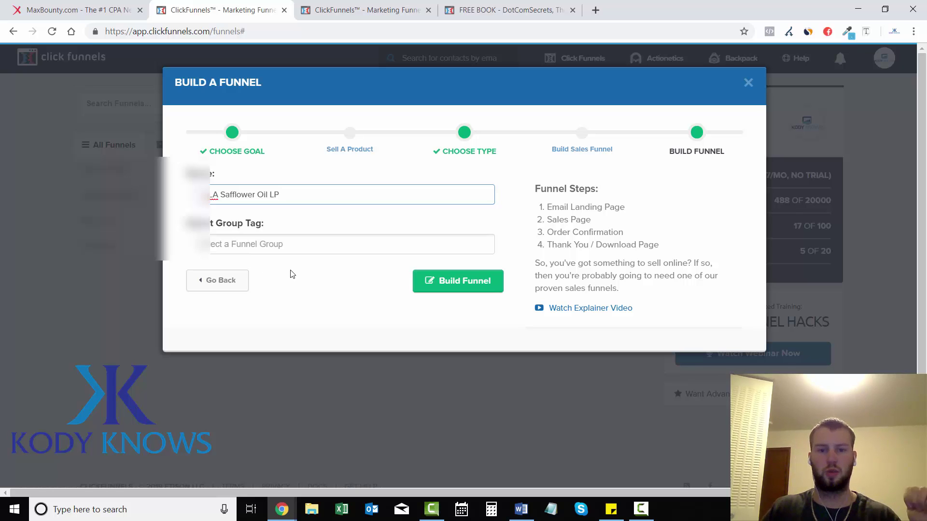
pyautogui.click(465, 293)
pyautogui.click(465, 290)
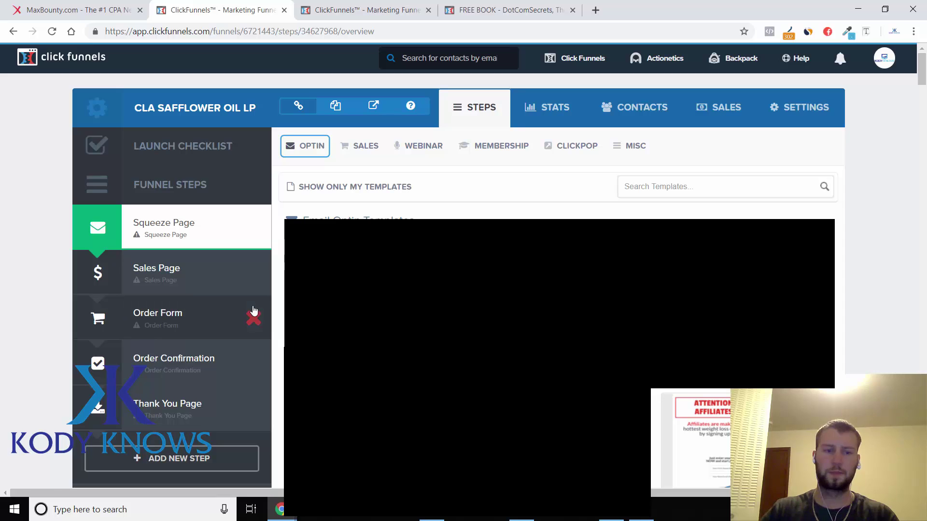
# Delete the order form, order confirmation, thank you page and squeeze page steps, keeping only the sales page
pyautogui.click(253, 318)
pyautogui.click(519, 110)
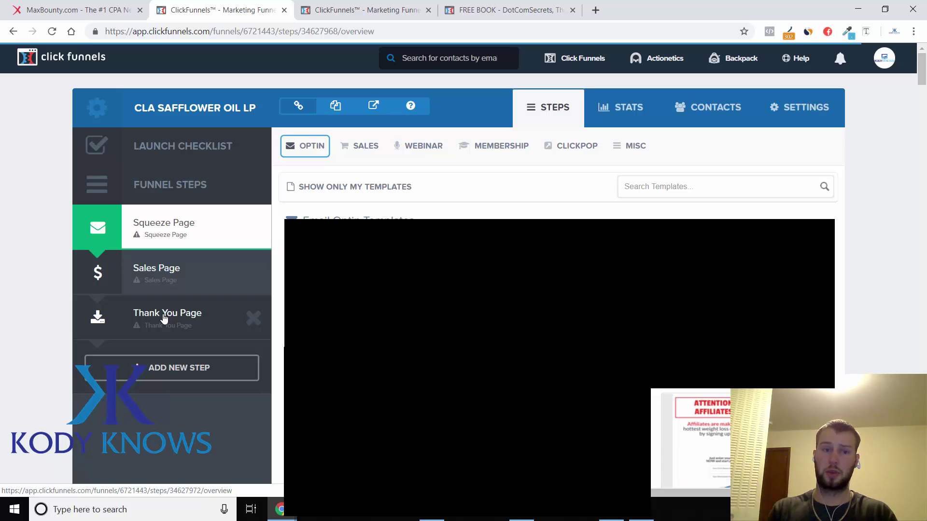
pyautogui.click(251, 319)
pyautogui.click(527, 116)
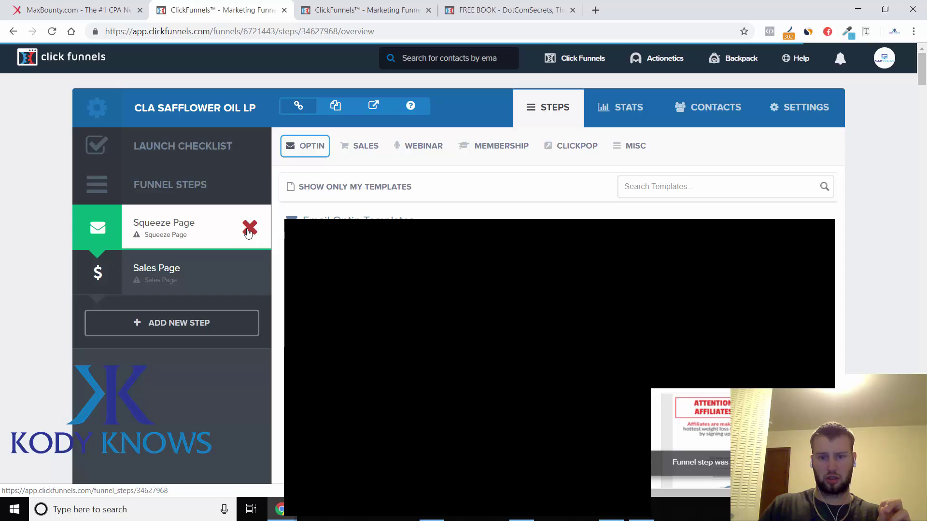
pyautogui.click(246, 234)
pyautogui.click(521, 113)
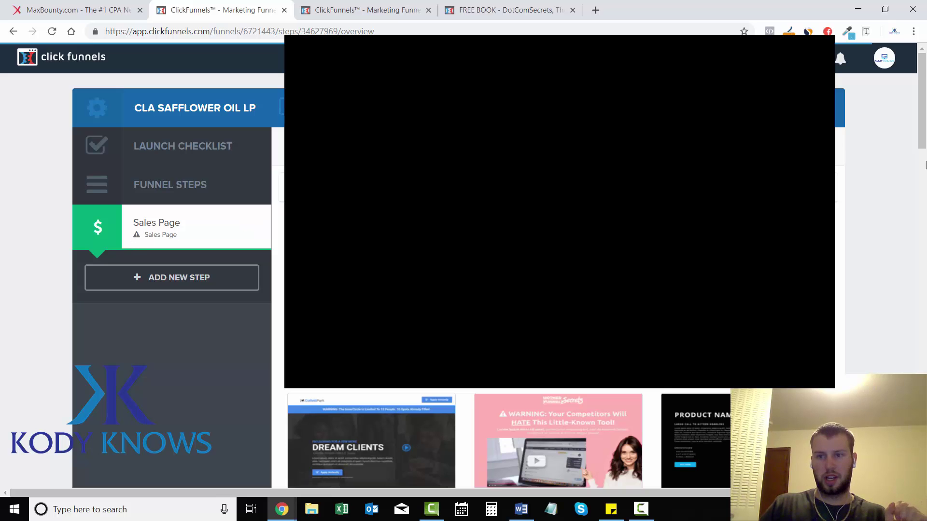
# Apply the Flat Coming Soon template to the sales page
pyautogui.scroll(-5, 925, 169)
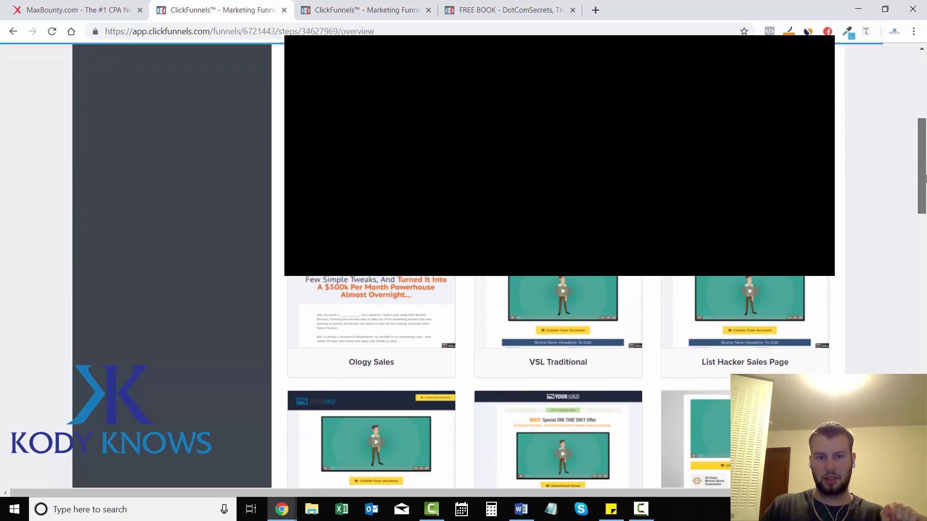
pyautogui.moveTo(925, 178); pyautogui.dragTo(923, 348)
pyautogui.moveTo(372, 330)
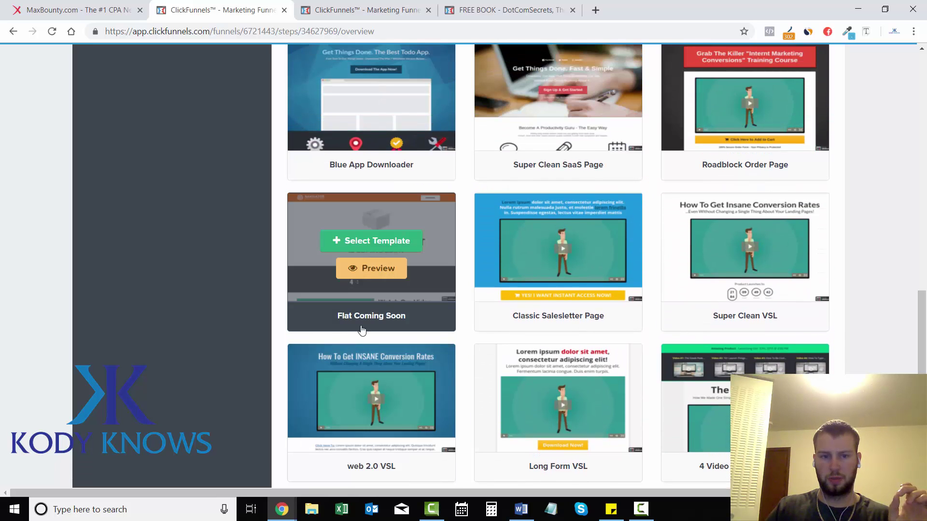
pyautogui.click(369, 248)
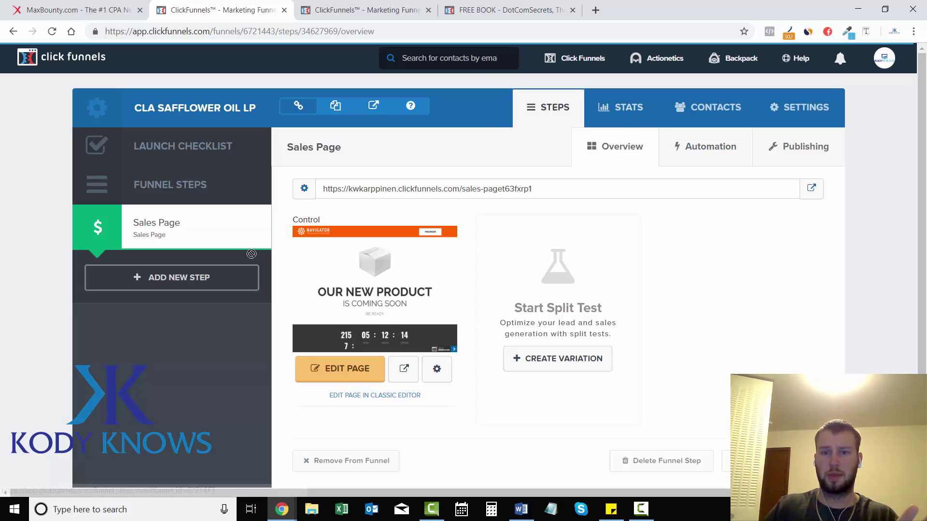
# Examine the funnel's page view and opt-in statistics, the sales page's split test creation options and the funnel's contact list
pyautogui.click(630, 115)
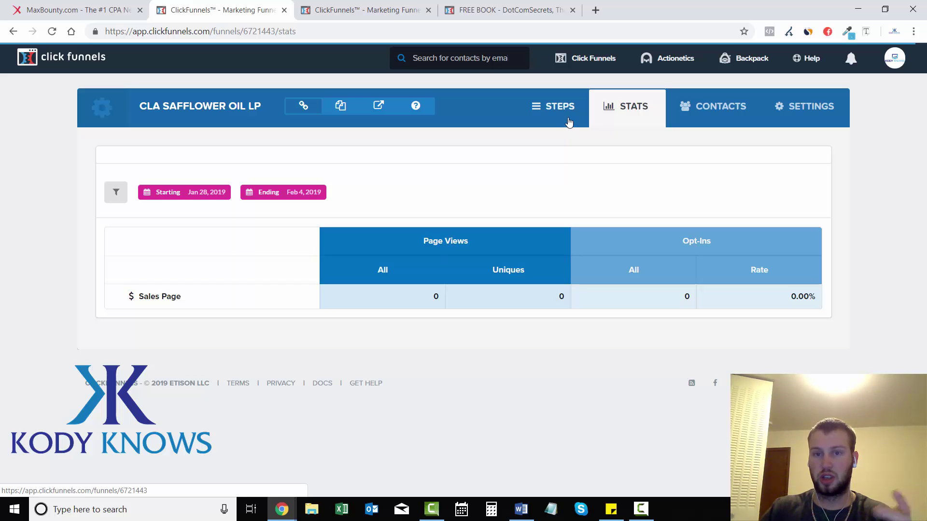
pyautogui.click(555, 126)
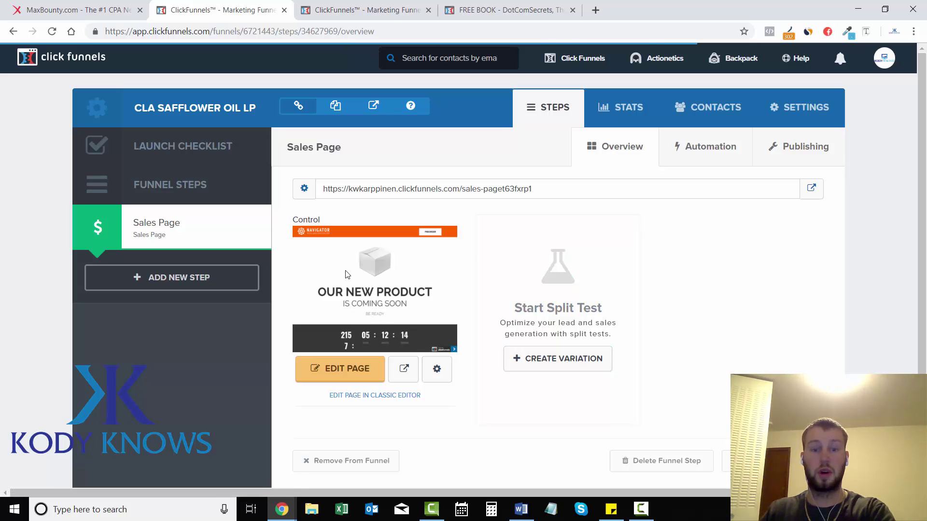
pyautogui.click(540, 360)
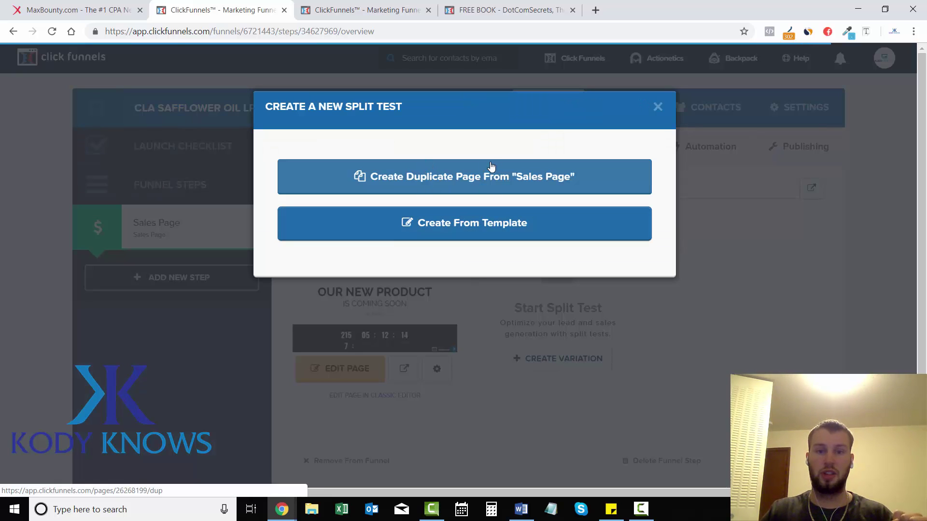
pyautogui.click(680, 126)
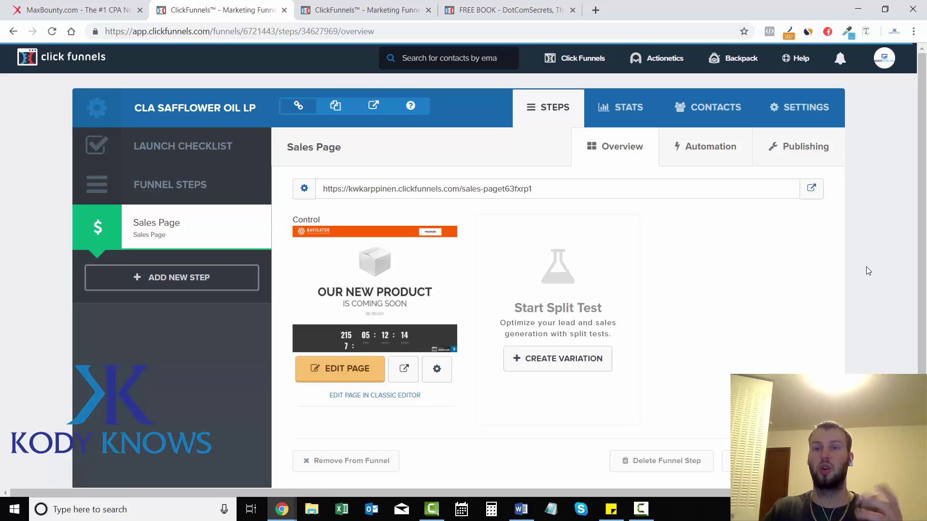
pyautogui.click(716, 119)
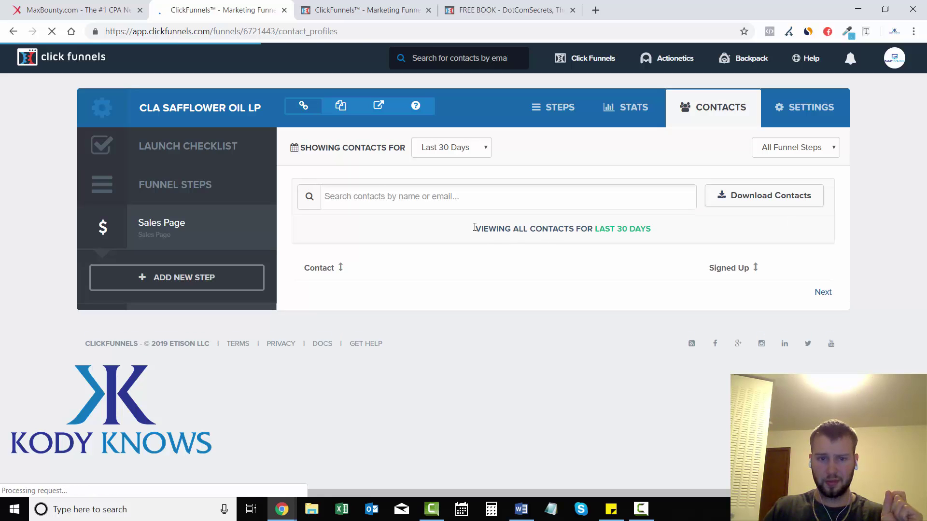
# Examine the funnel's settings, focusing on the domain, path and favicon URL fields
pyautogui.click(815, 110)
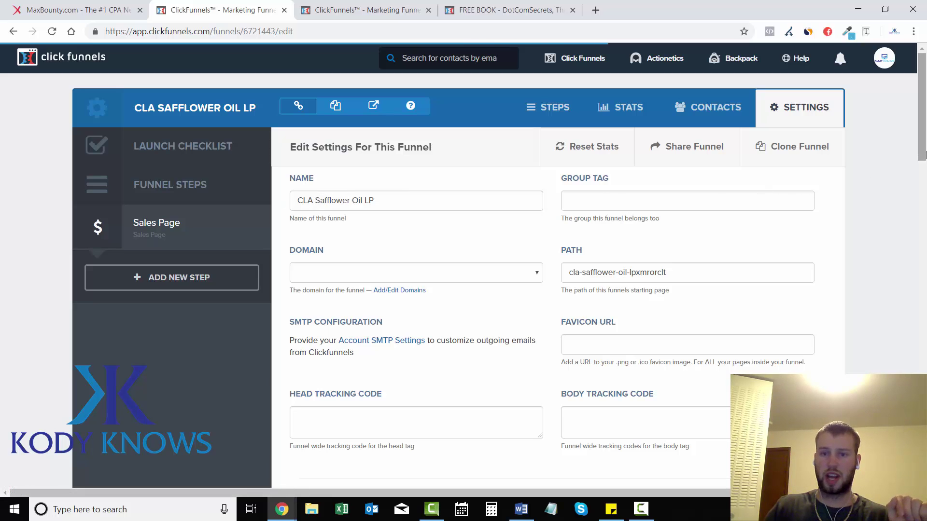
pyautogui.scroll(-2, 652, 208)
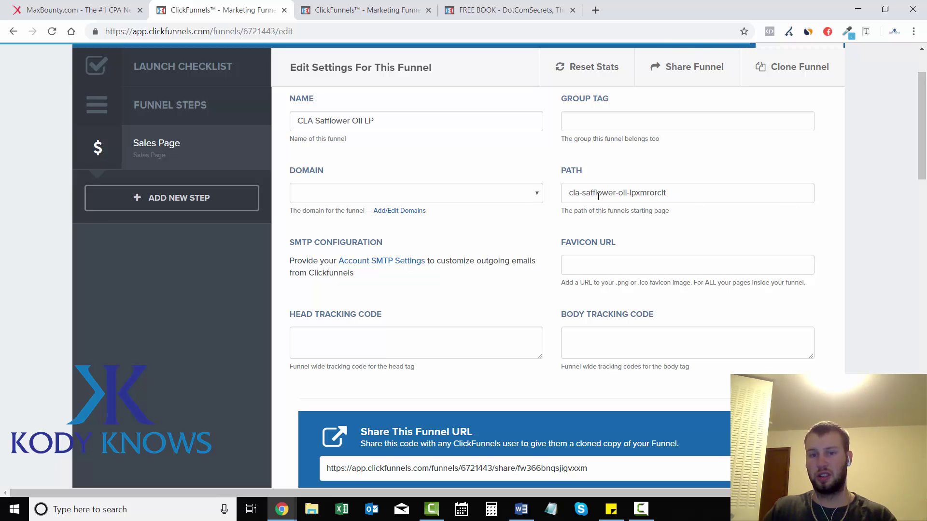
pyautogui.click(572, 193)
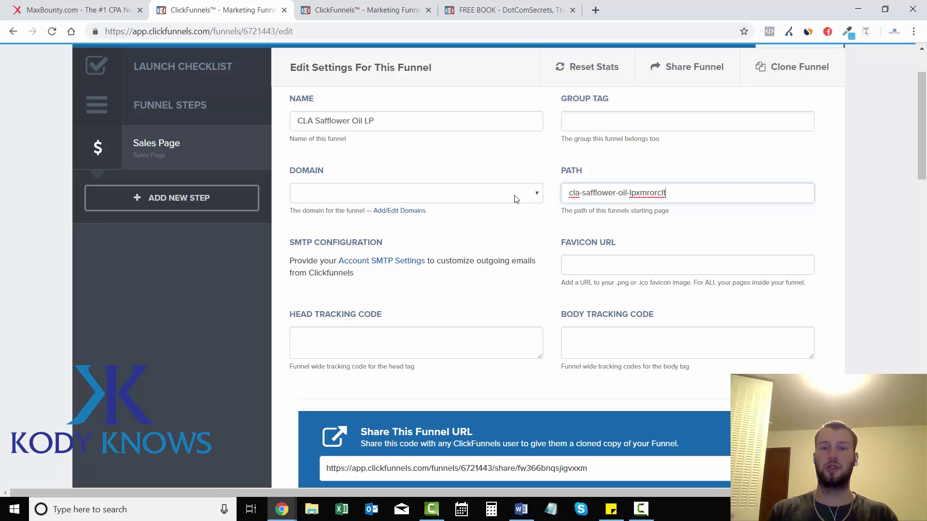
pyautogui.moveTo(923, 160); pyautogui.dragTo(925, 162)
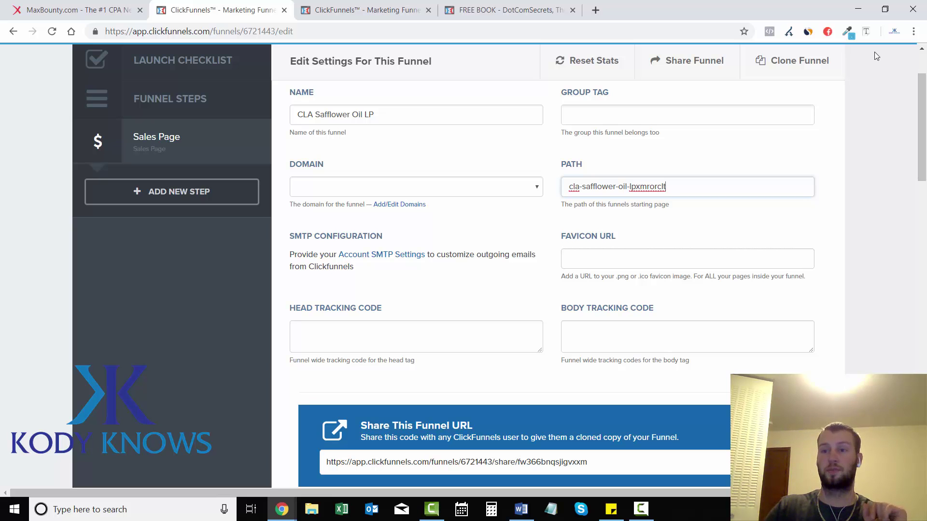
pyautogui.moveTo(923, 98); pyautogui.dragTo(923, 103)
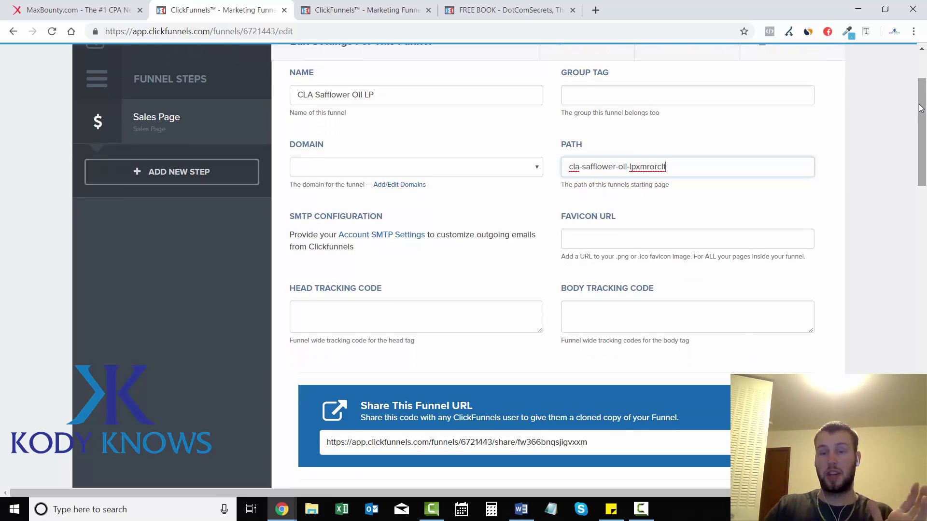
pyautogui.moveTo(921, 109); pyautogui.dragTo(923, 134)
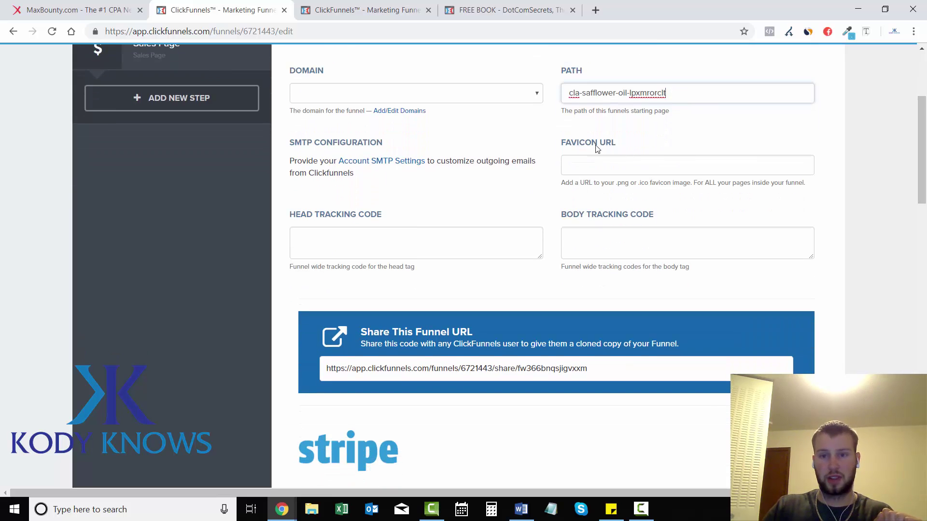
pyautogui.moveTo(559, 144); pyautogui.dragTo(639, 149)
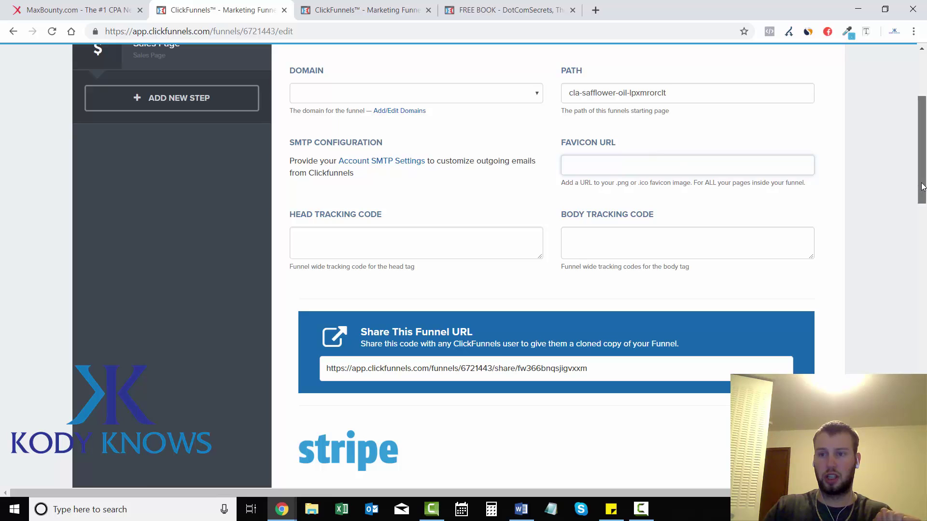
pyautogui.scroll(4, 919, 96)
pyautogui.click(886, 61)
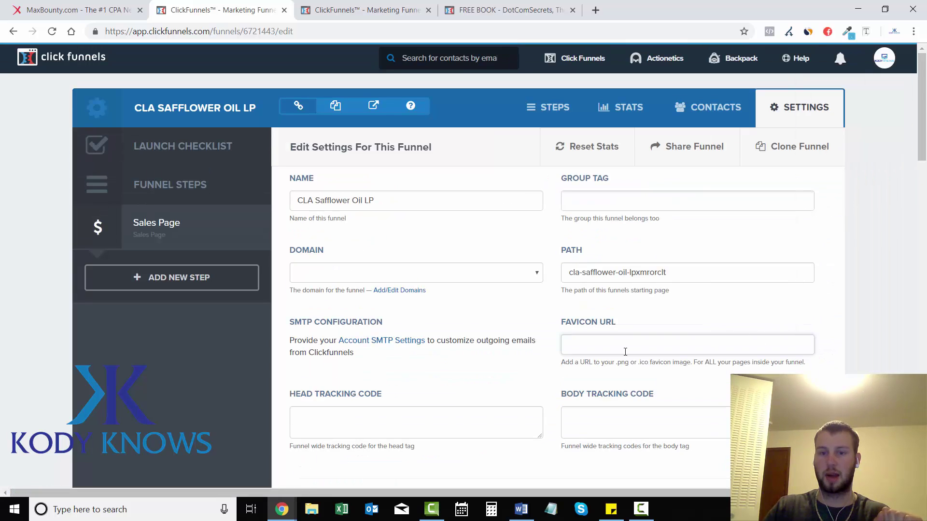
pyautogui.click(573, 349)
pyautogui.click(729, 306)
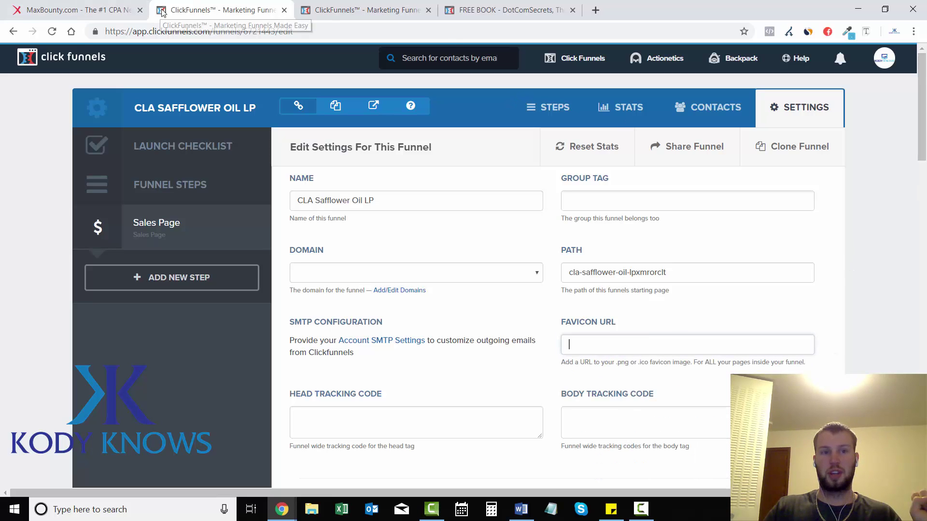
# Examine the funnel-wide head and body tracking code settings, and return to the Sales Page overview
pyautogui.moveTo(925, 139); pyautogui.dragTo(924, 188)
pyautogui.click(304, 215)
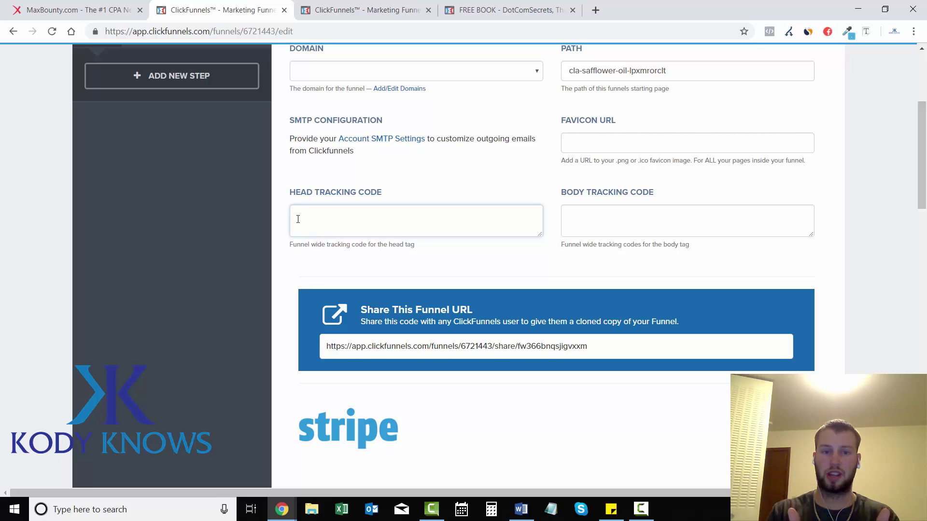
pyautogui.click(665, 212)
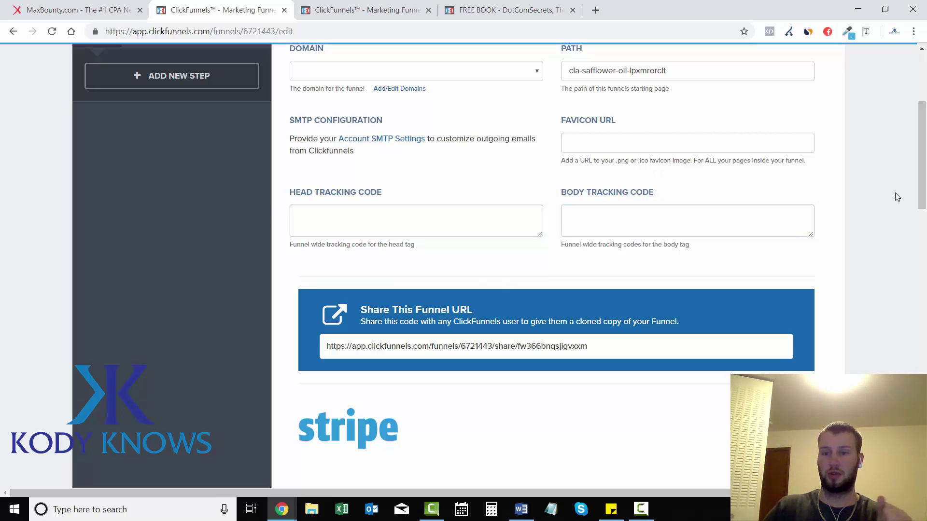
pyautogui.moveTo(923, 209); pyautogui.dragTo(925, 156)
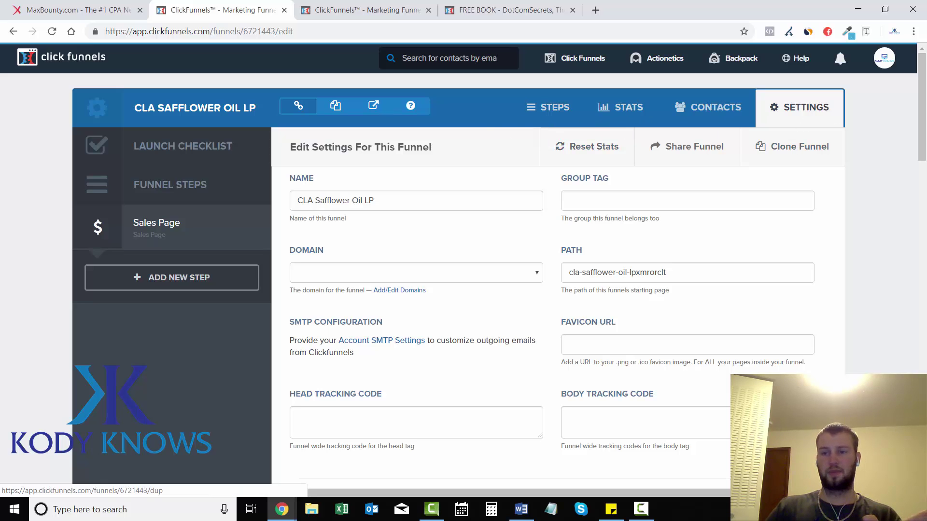
pyautogui.scroll(-8, 897, 205)
pyautogui.scroll(8, 897, 205)
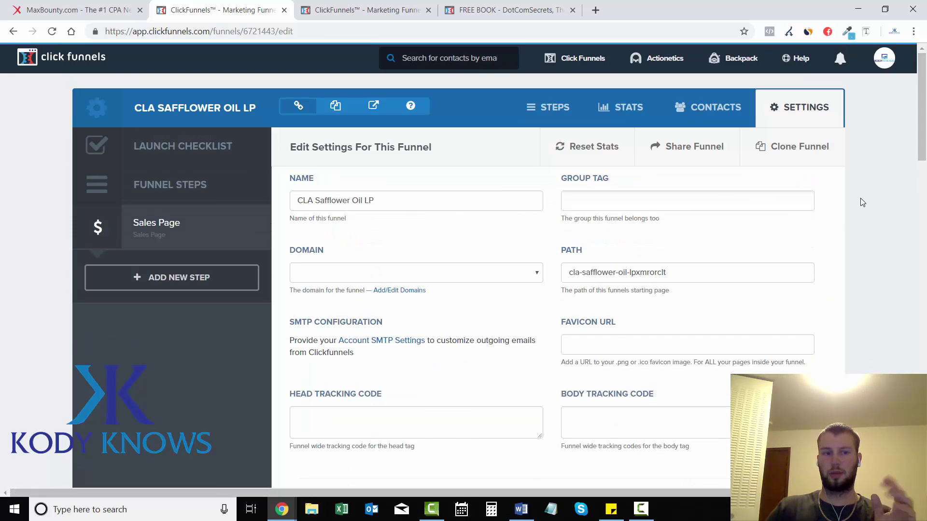
pyautogui.click(170, 228)
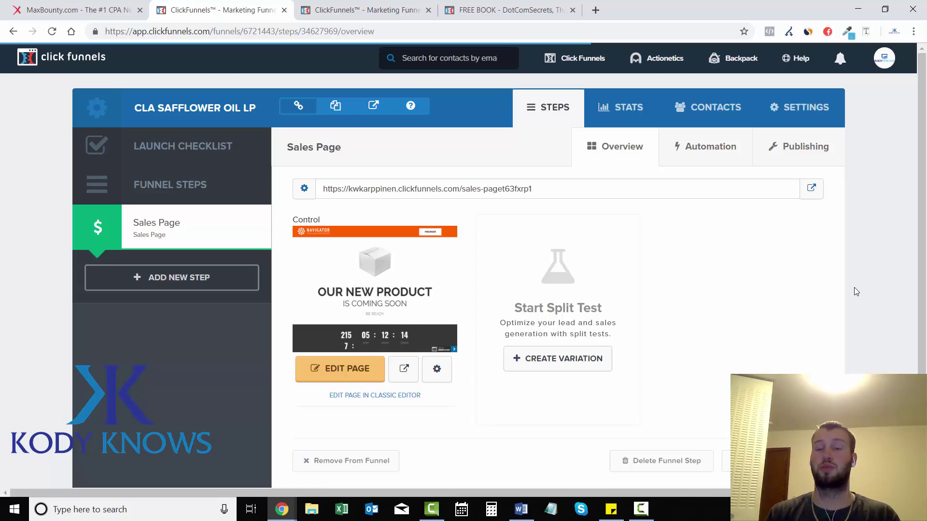
# Examine the standard ClickFunnels plan's monthly price and its funnel and page limits on the subscription page
pyautogui.click(337, 10)
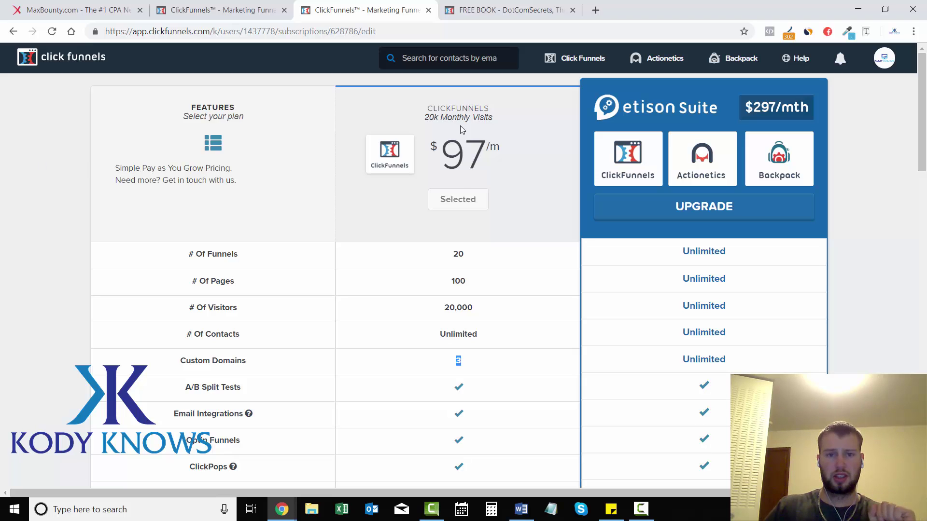
pyautogui.moveTo(434, 147); pyautogui.dragTo(496, 149)
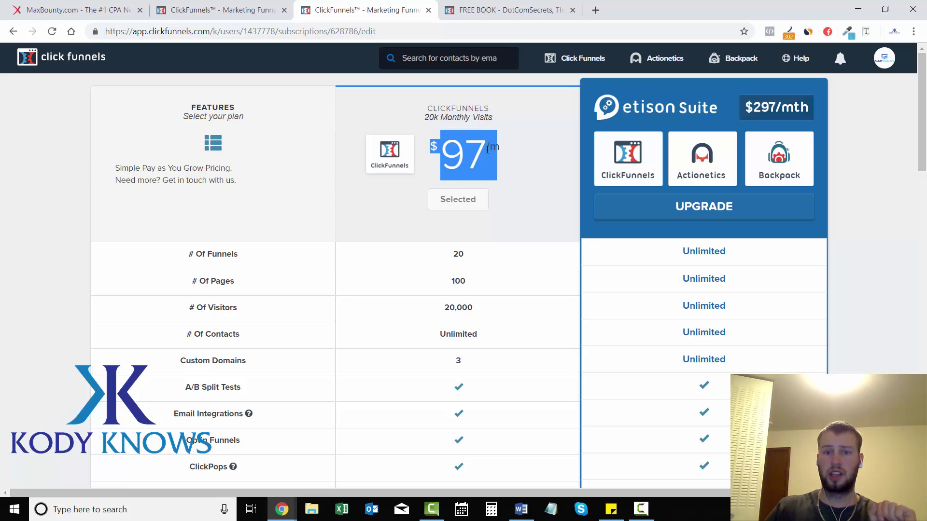
pyautogui.click(495, 150)
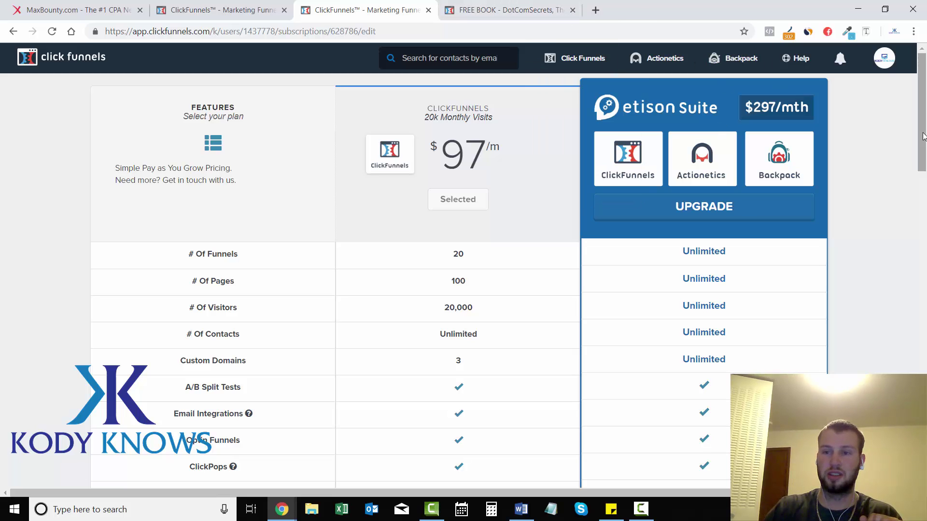
pyautogui.moveTo(923, 137); pyautogui.dragTo(923, 146)
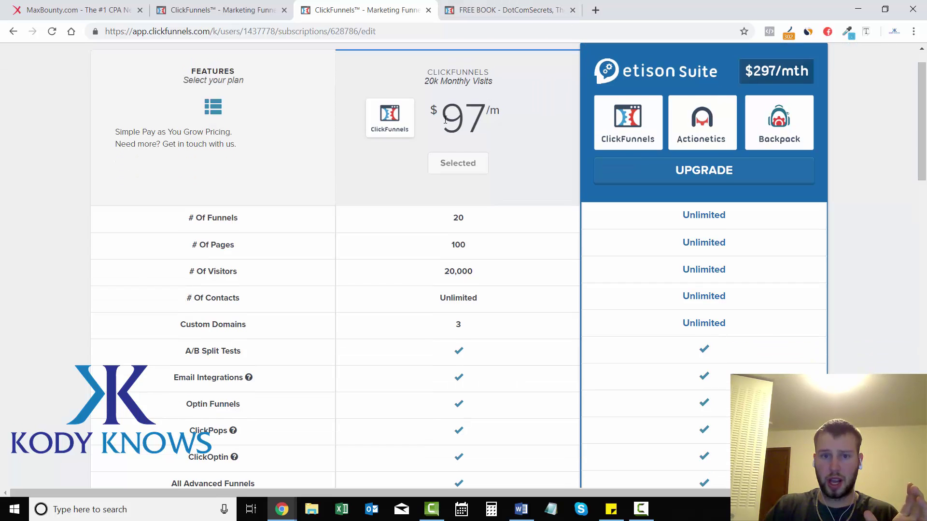
pyautogui.doubleClick(430, 115)
pyautogui.click(451, 180)
pyautogui.scroll(-1, 452, 180)
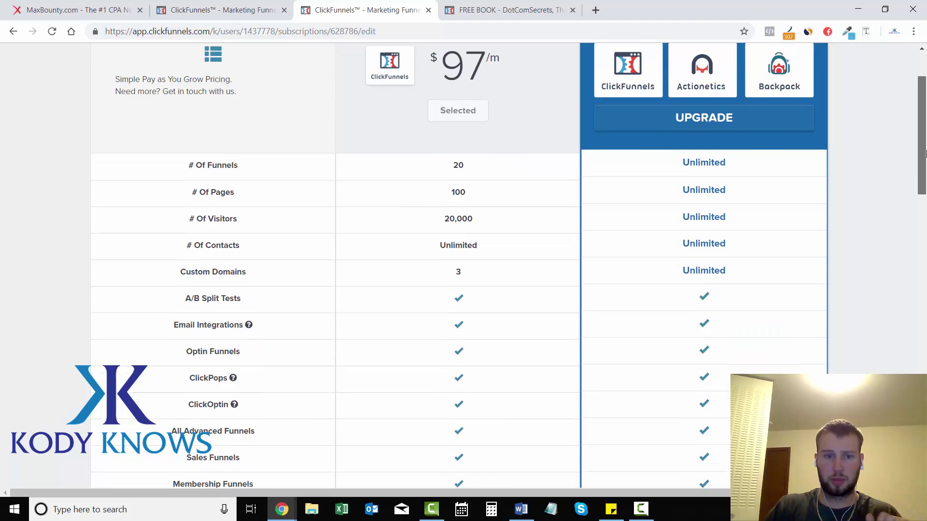
pyautogui.doubleClick(457, 155)
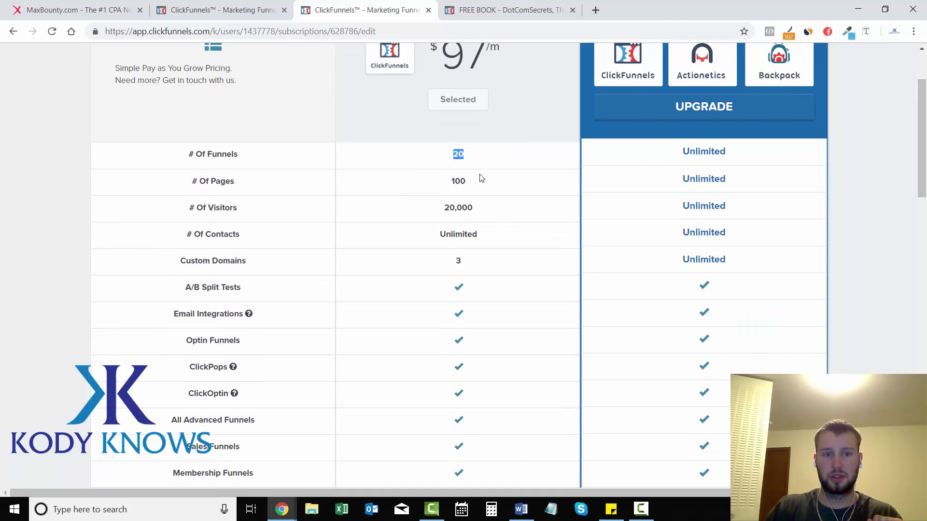
pyautogui.doubleClick(453, 186)
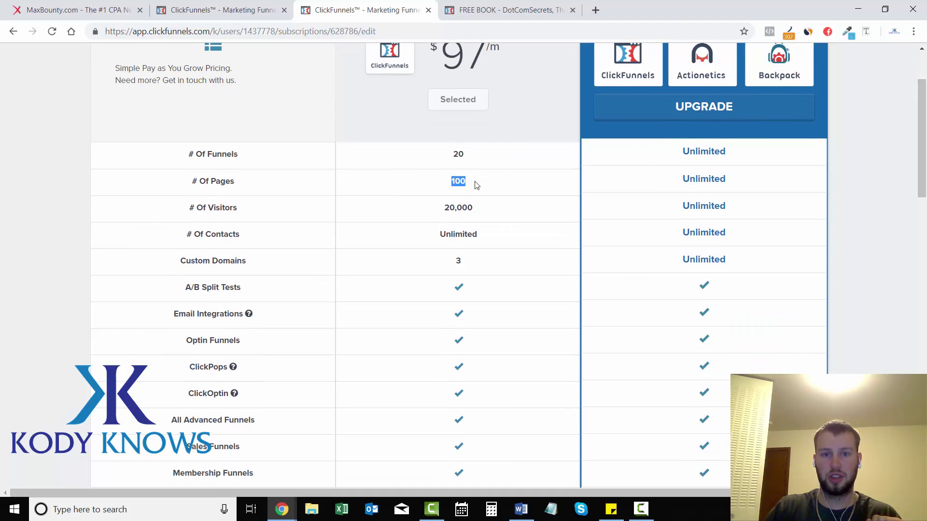
pyautogui.click(477, 186)
# Compare the visitor limits, included features and monthly prices of the standard ClickFunnels plan and the Etison Suite
pyautogui.click(240, 14)
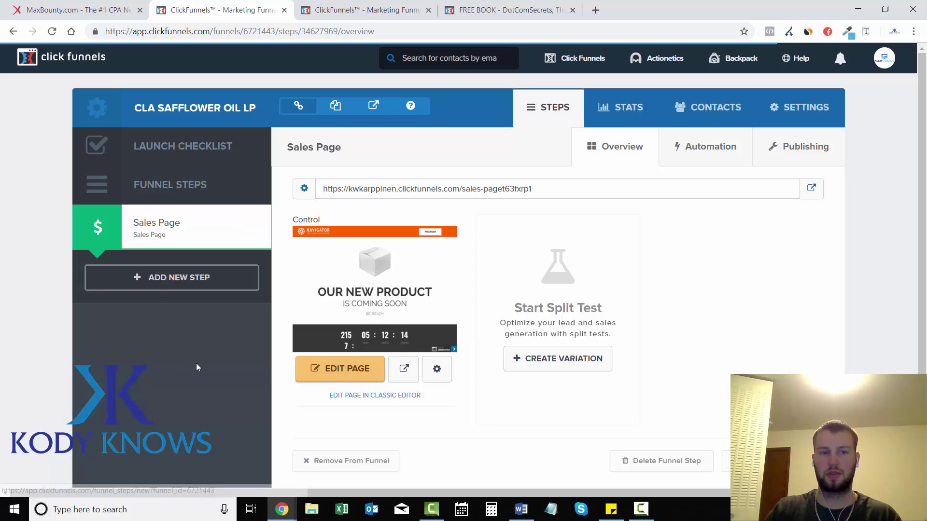
pyautogui.click(343, 14)
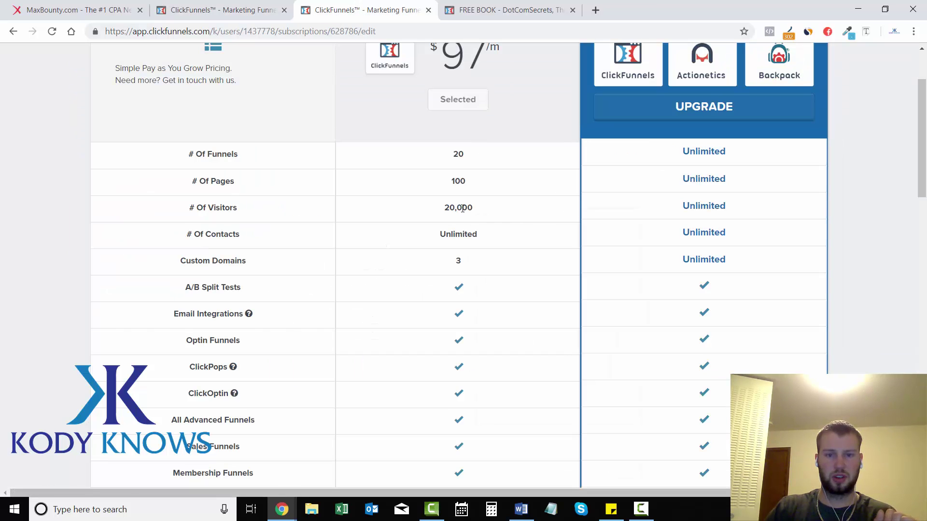
pyautogui.scroll(-1, 623, 174)
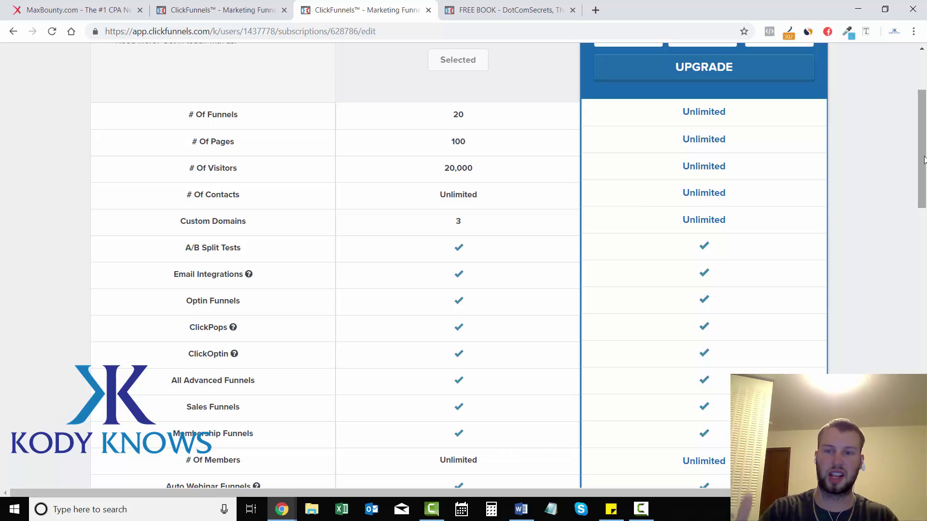
pyautogui.moveTo(921, 160); pyautogui.dragTo(922, 161)
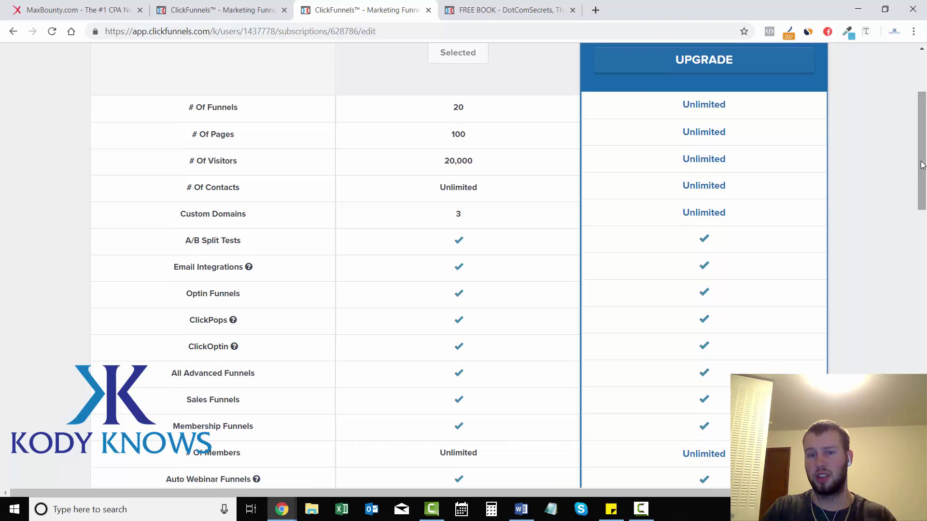
pyautogui.moveTo(922, 161); pyautogui.dragTo(922, 115)
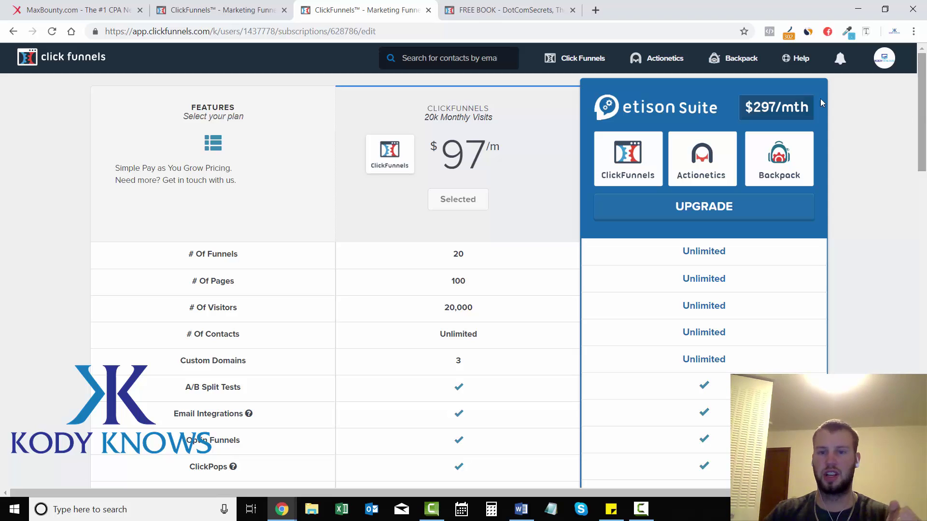
pyautogui.doubleClick(462, 155)
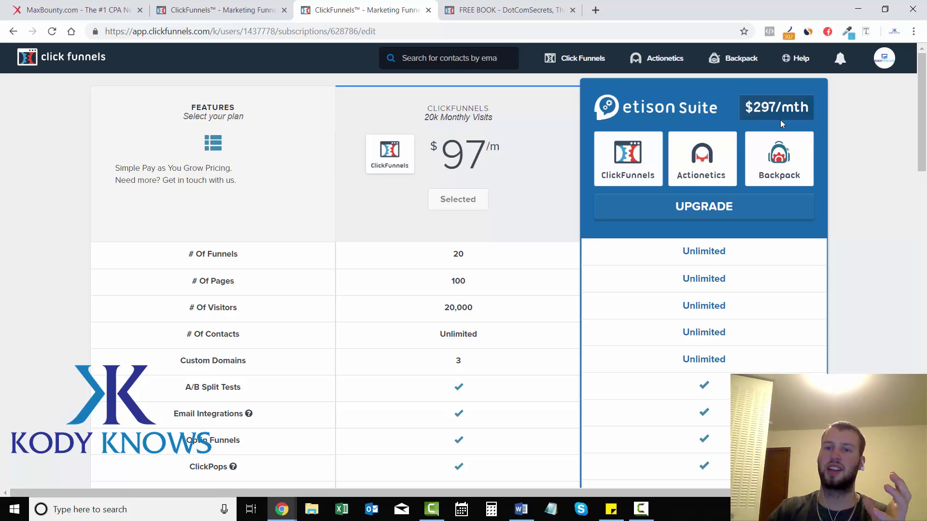